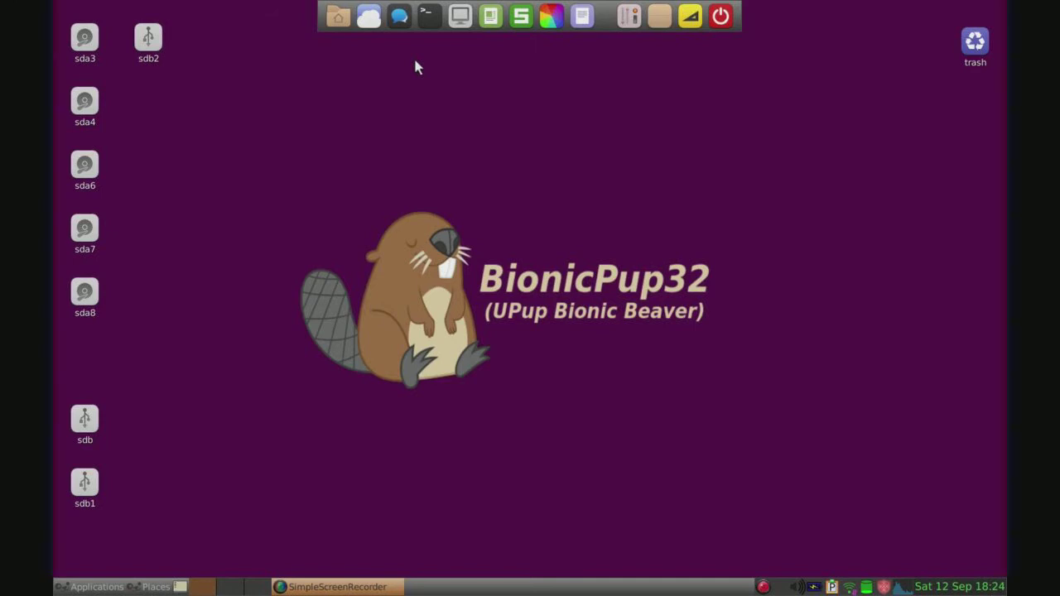
# Step: Open the GParted partition manager on the sda internal drive and move its window toward the middle of the desktop
pyautogui.click(91, 585)
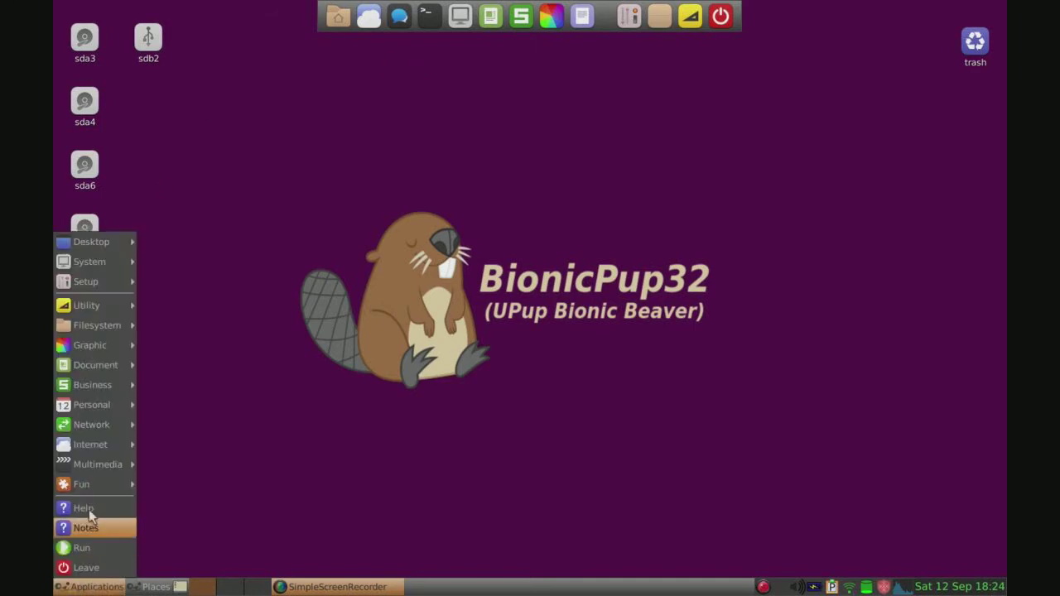
pyautogui.moveTo(97, 283)
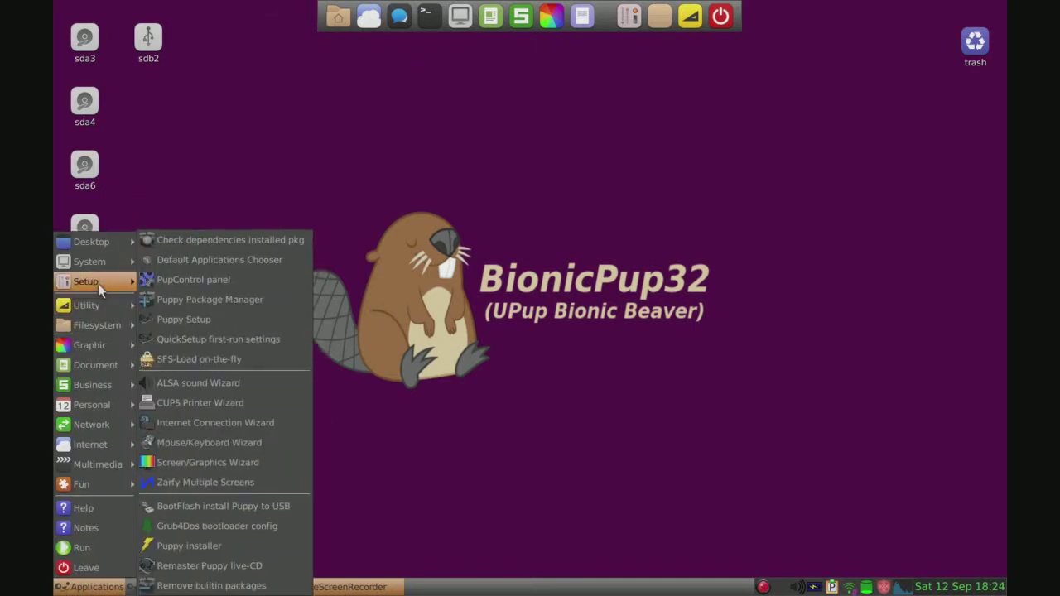
pyautogui.moveTo(102, 263)
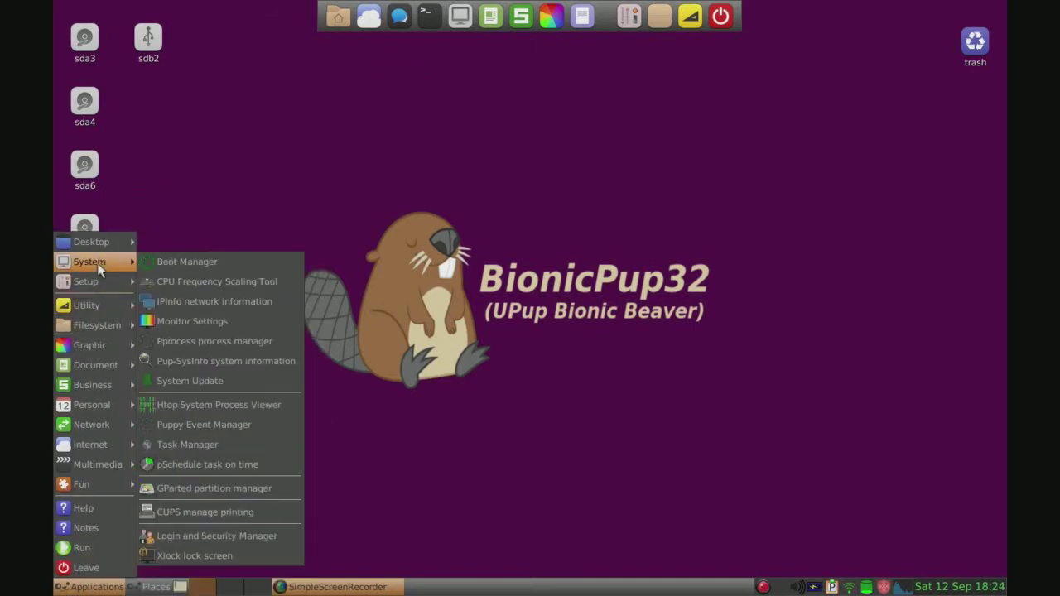
pyautogui.click(218, 488)
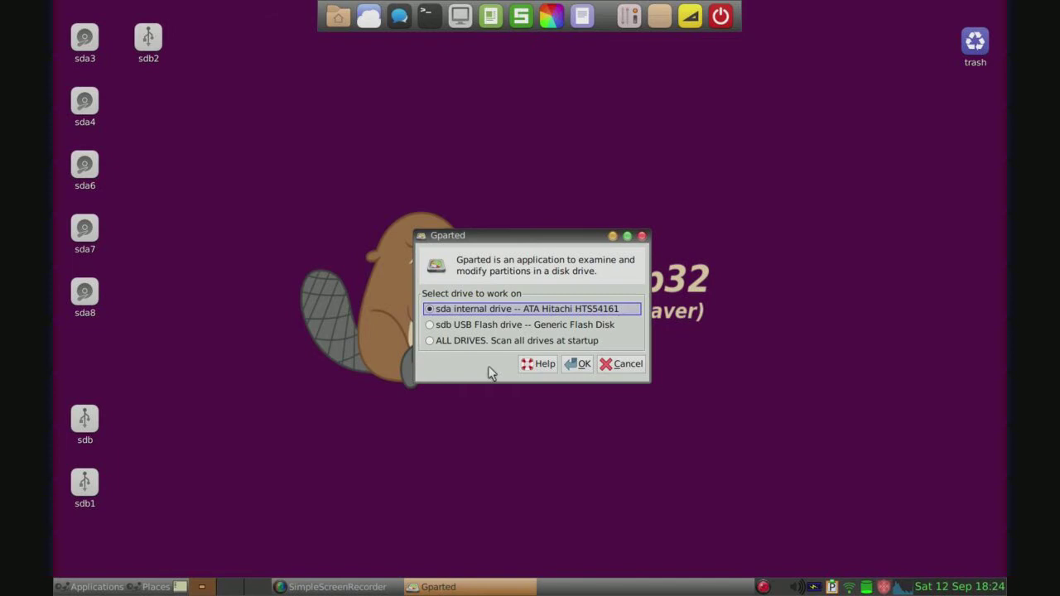
pyautogui.click(569, 364)
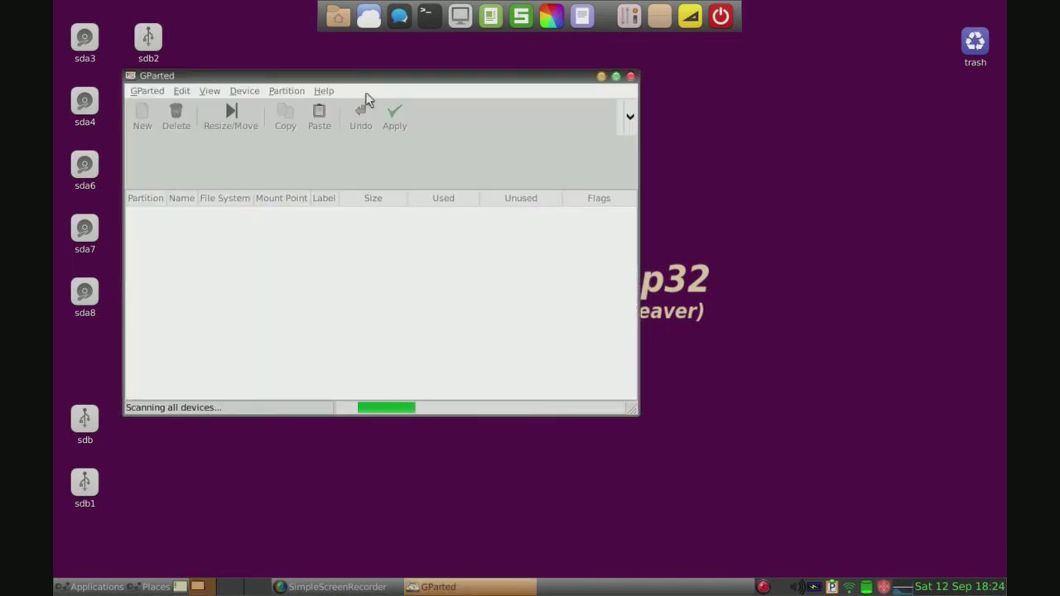
pyautogui.moveTo(337, 82); pyautogui.dragTo(476, 128)
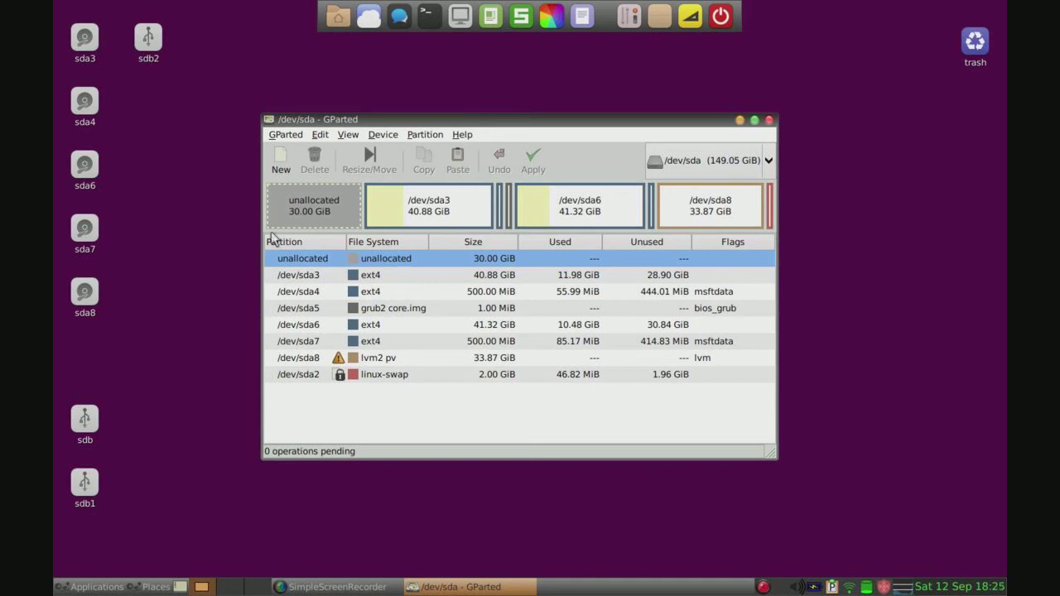
# Step: Create an ext2 primary partition of 30718 MiB in the unallocated space on /dev/sda and apply the pending operation
pyautogui.click(279, 165)
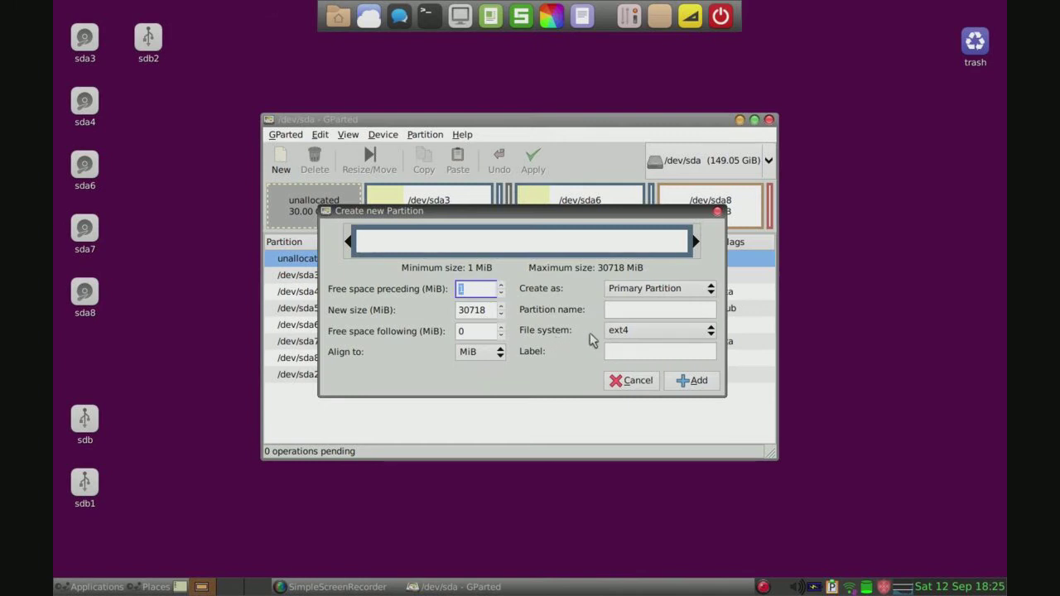
pyautogui.click(626, 331)
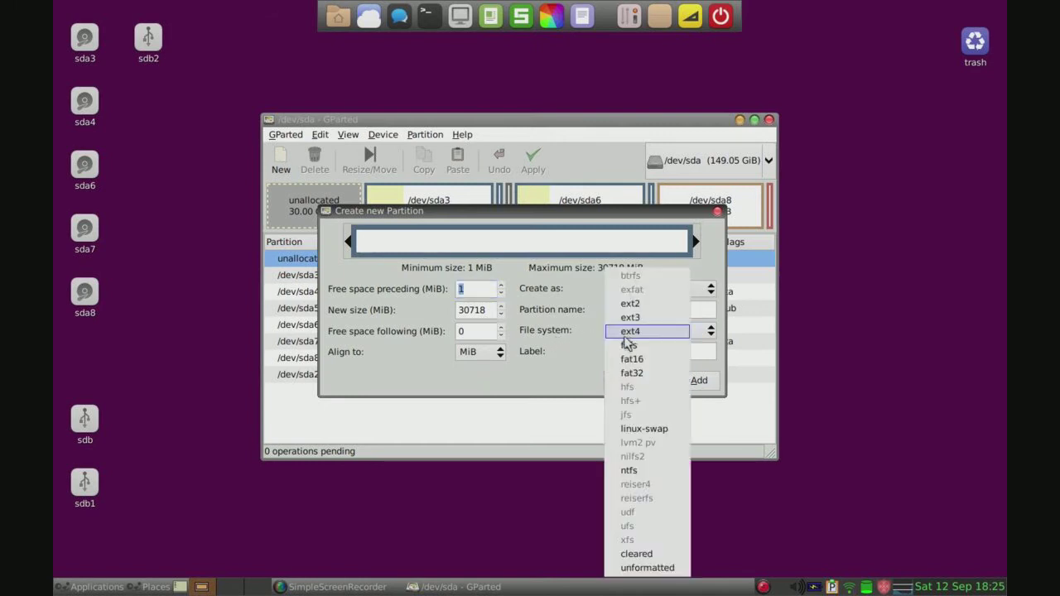
pyautogui.click(638, 304)
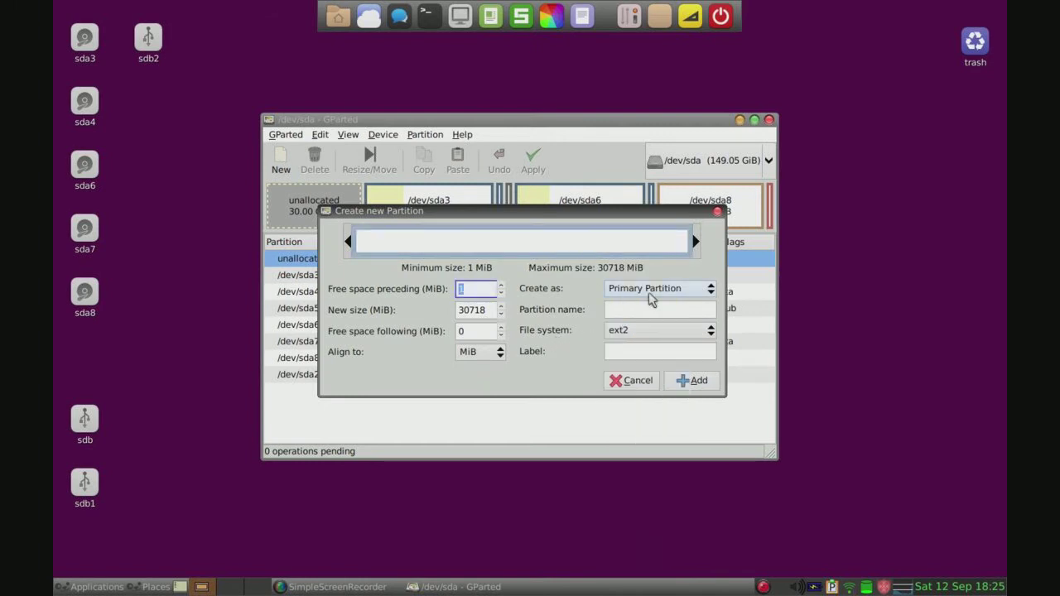
pyautogui.click(680, 380)
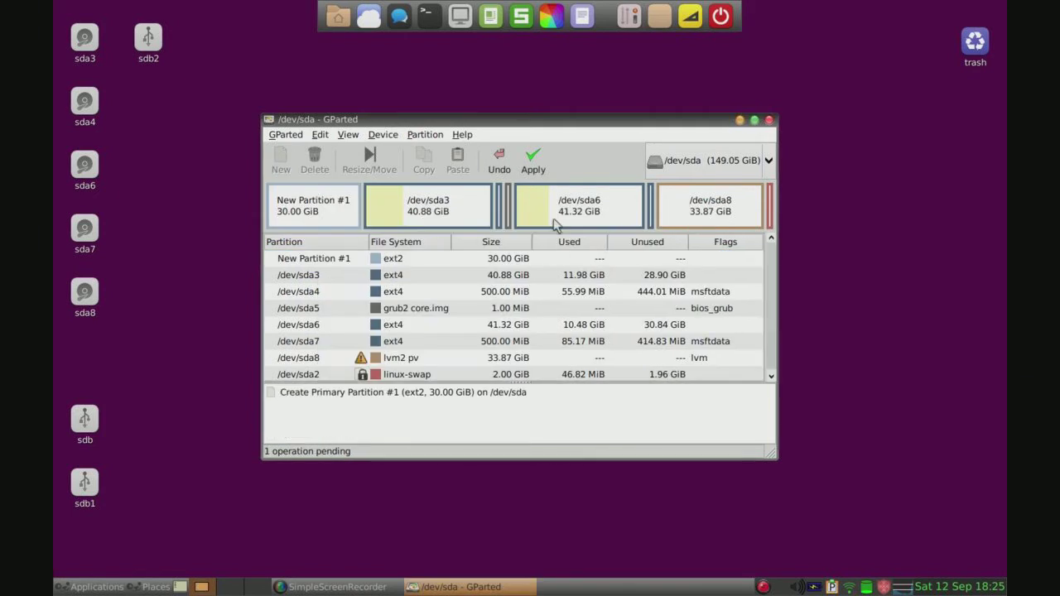
pyautogui.click(531, 166)
pyautogui.click(679, 335)
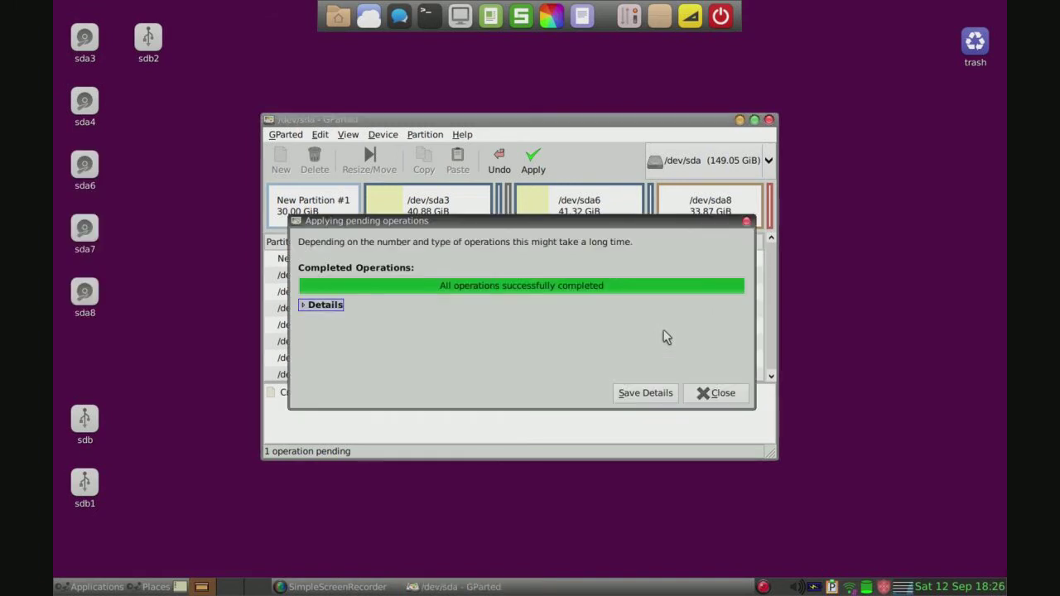
pyautogui.click(713, 394)
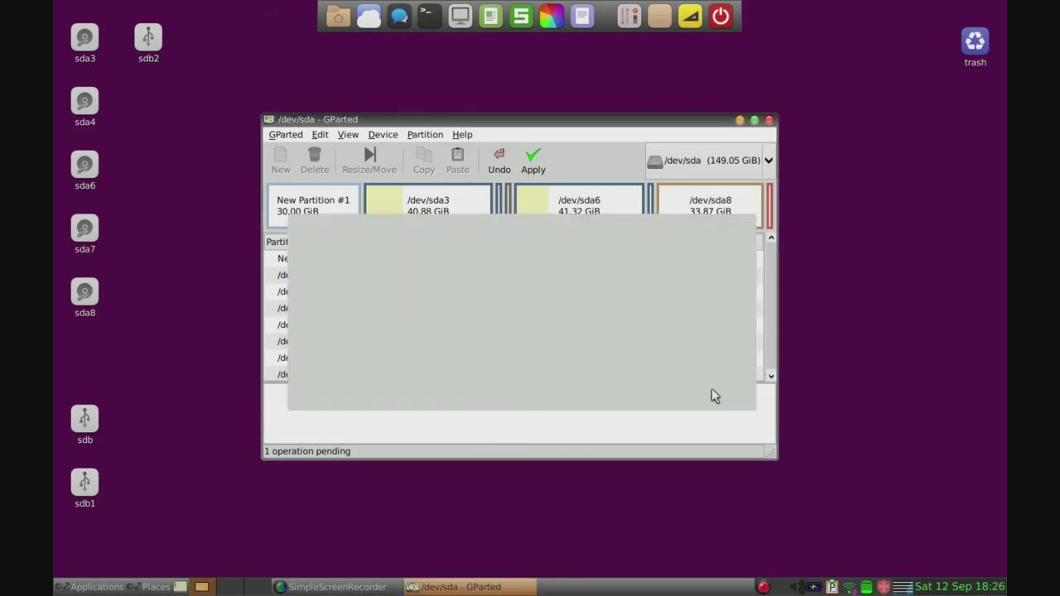
# Step: Move GParted aside and launch the Puppy installer's Universal installer
pyautogui.moveTo(493, 125); pyautogui.dragTo(708, 231)
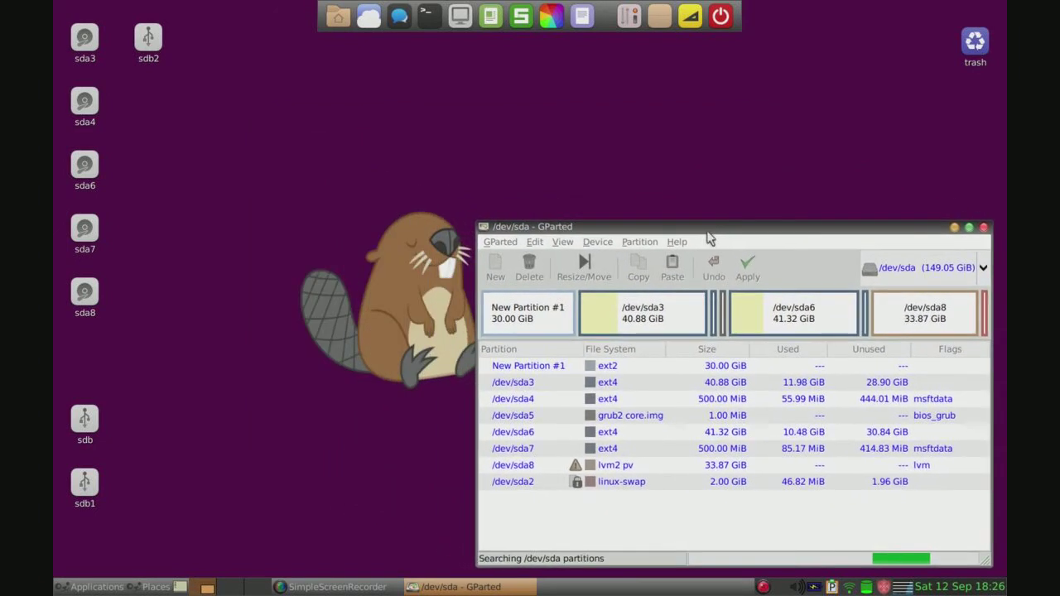
pyautogui.click(91, 586)
pyautogui.moveTo(99, 284)
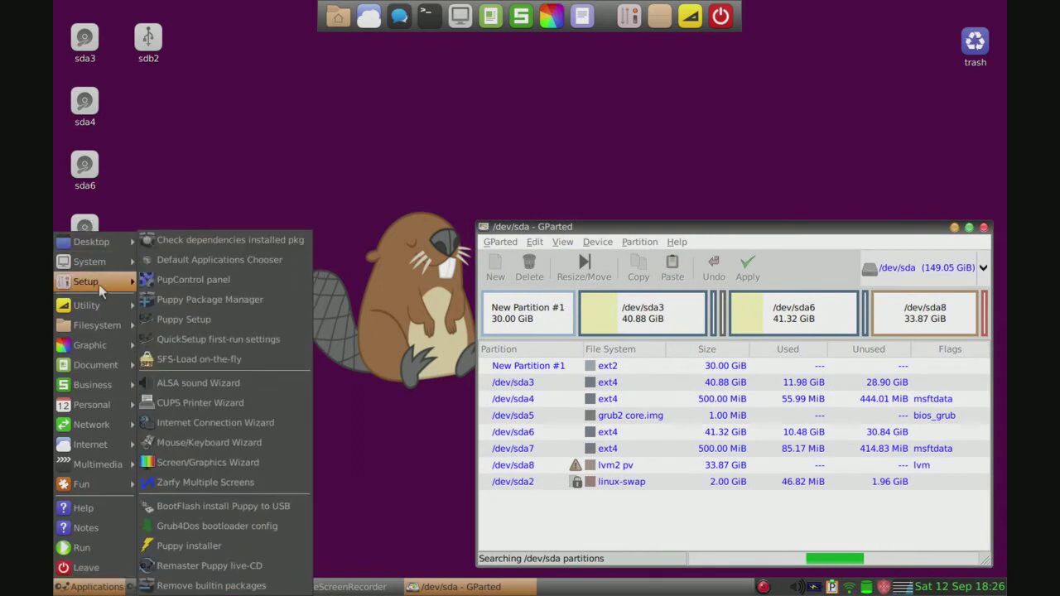
pyautogui.click(208, 540)
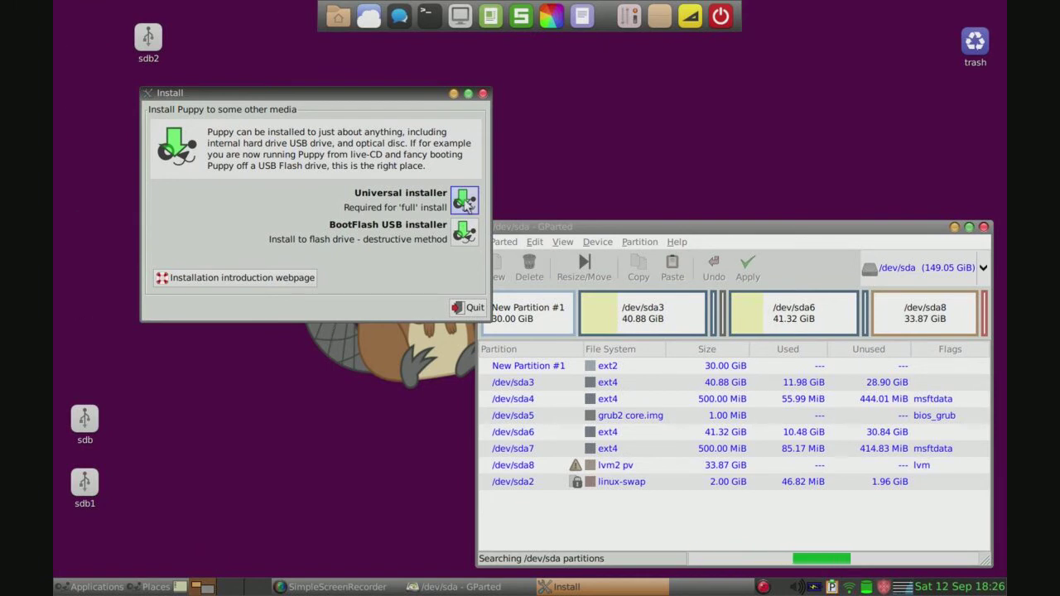
pyautogui.click(465, 202)
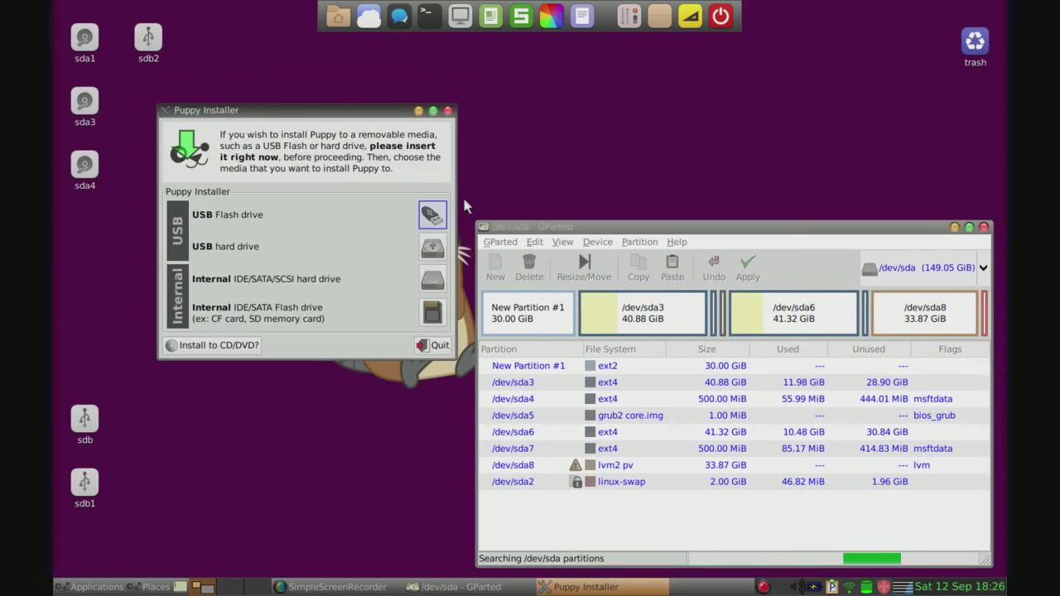
# Step: Choose the internal IDE/SATA/SCSI hard drive sda as the install media and select partition sda1 as the target
pyautogui.moveTo(320, 113); pyautogui.dragTo(297, 107)
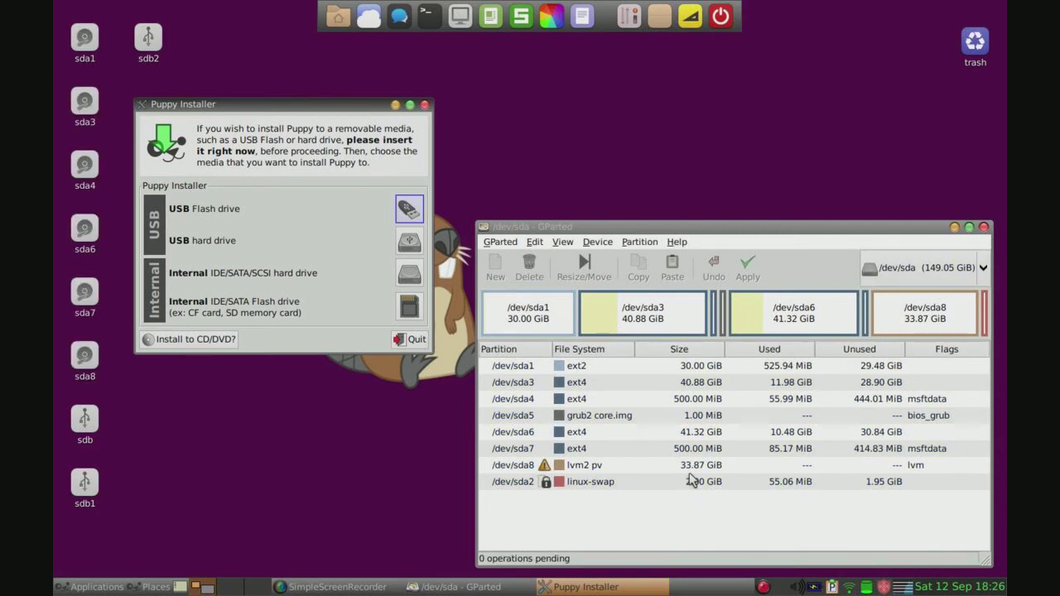
pyautogui.click(409, 274)
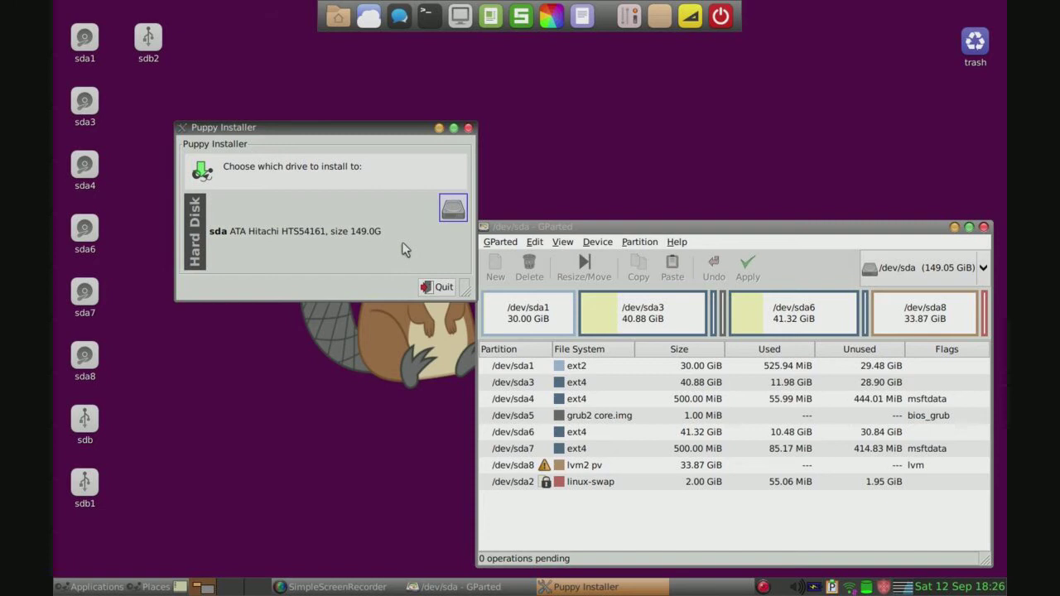
pyautogui.click(453, 211)
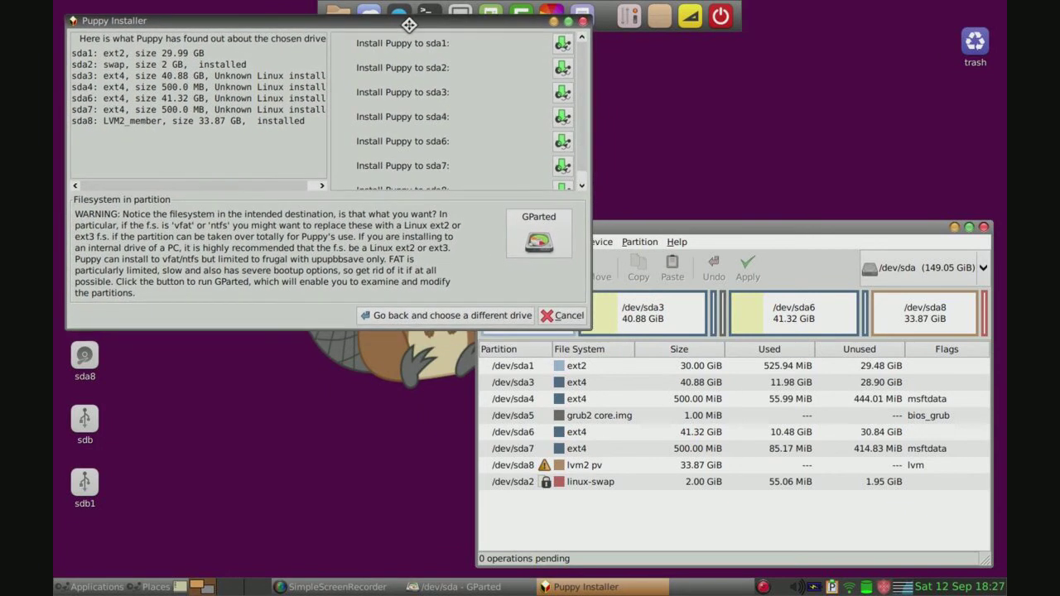
pyautogui.click(637, 231)
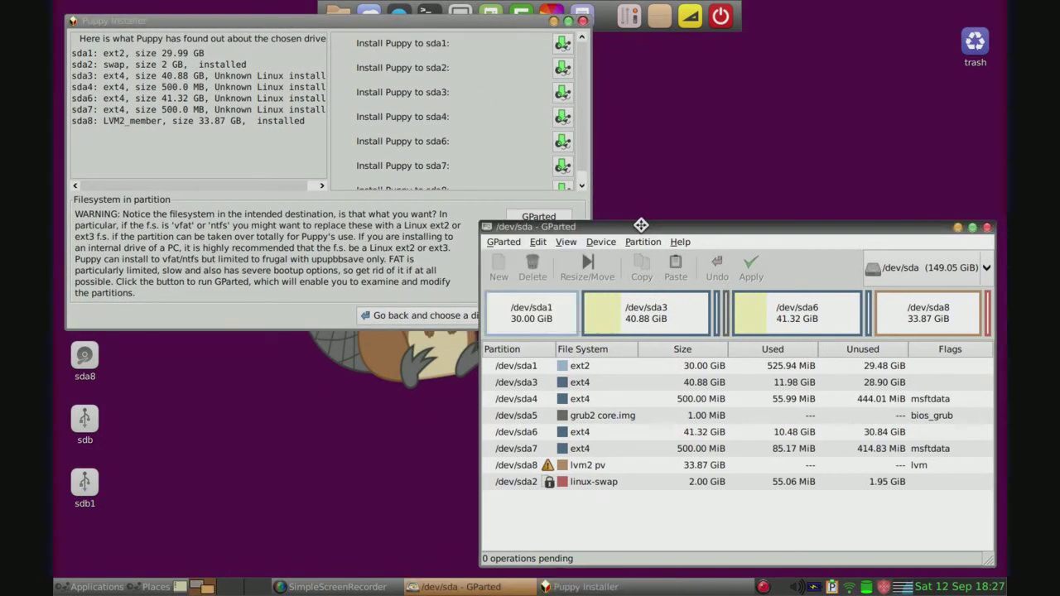
pyautogui.click(549, 326)
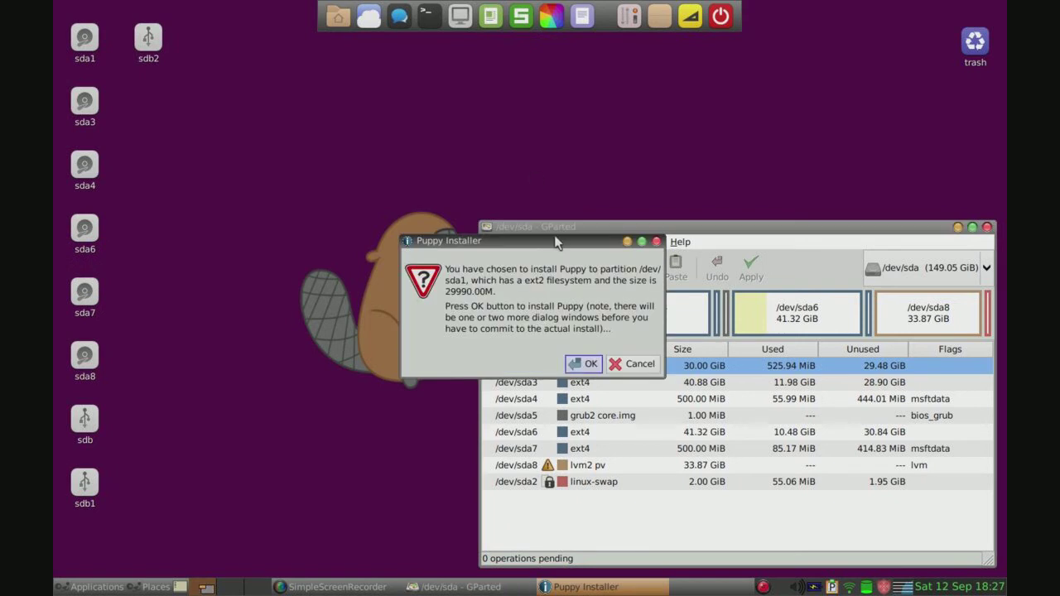
# Step: Confirm installing Puppy to /dev/sda1 as a FRUGAL install and accept the remaining installer prompts
pyautogui.moveTo(555, 242); pyautogui.dragTo(330, 204)
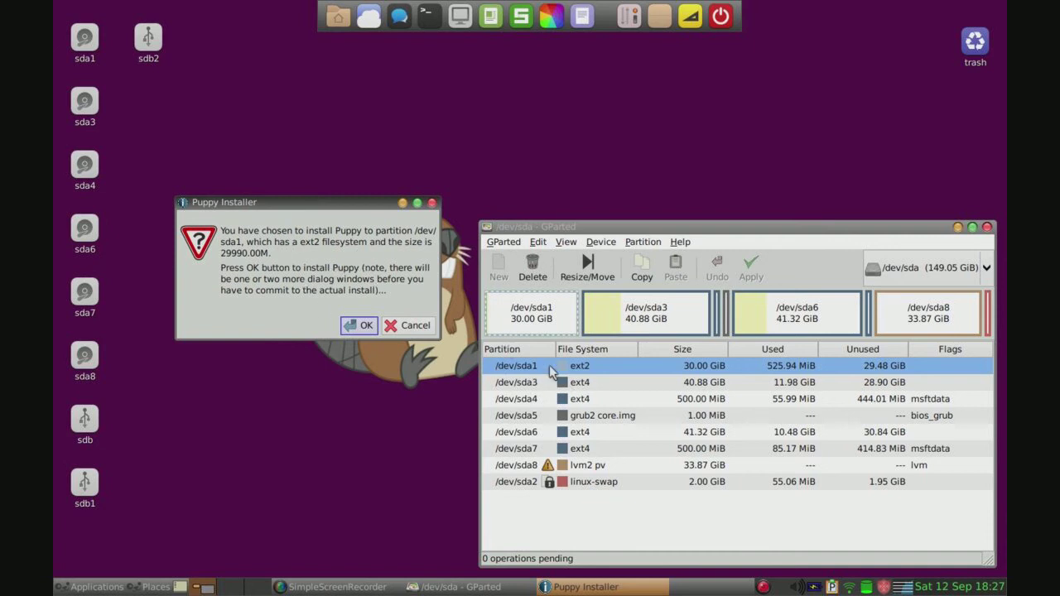
pyautogui.click(375, 326)
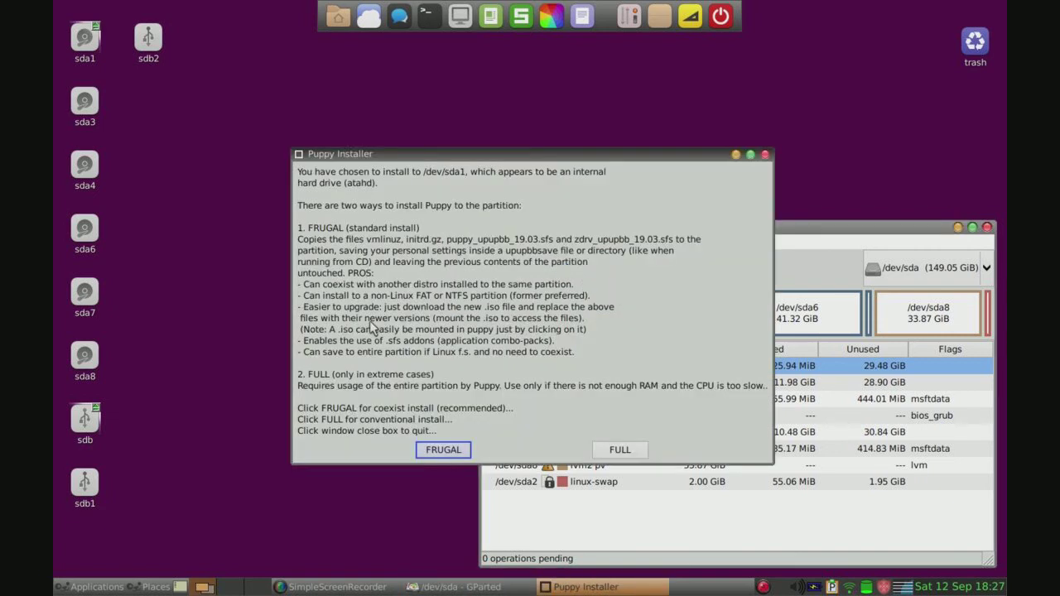
pyautogui.click(447, 453)
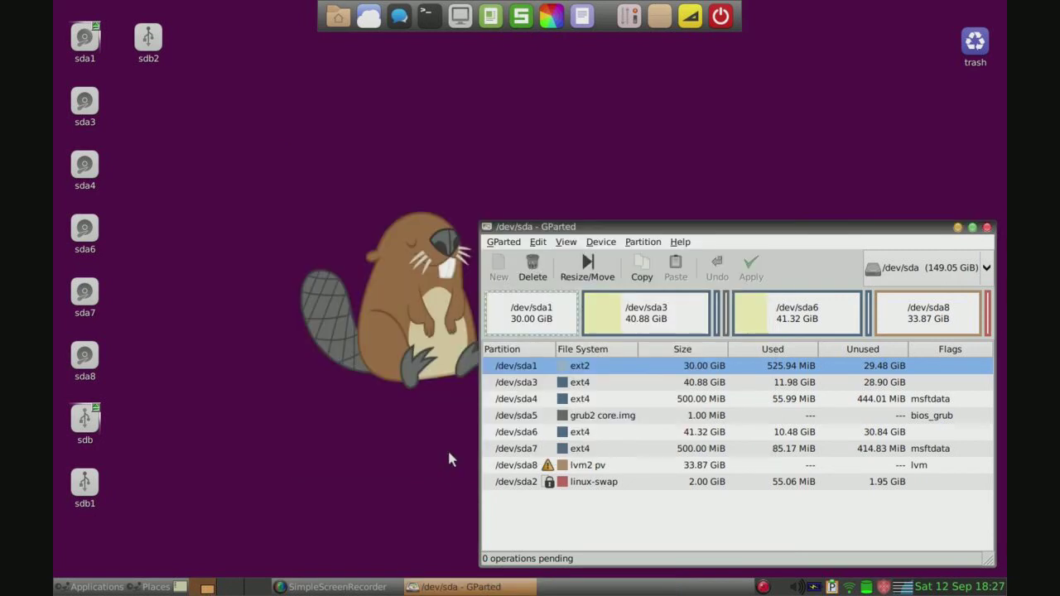
pyautogui.click(532, 393)
pyautogui.click(535, 397)
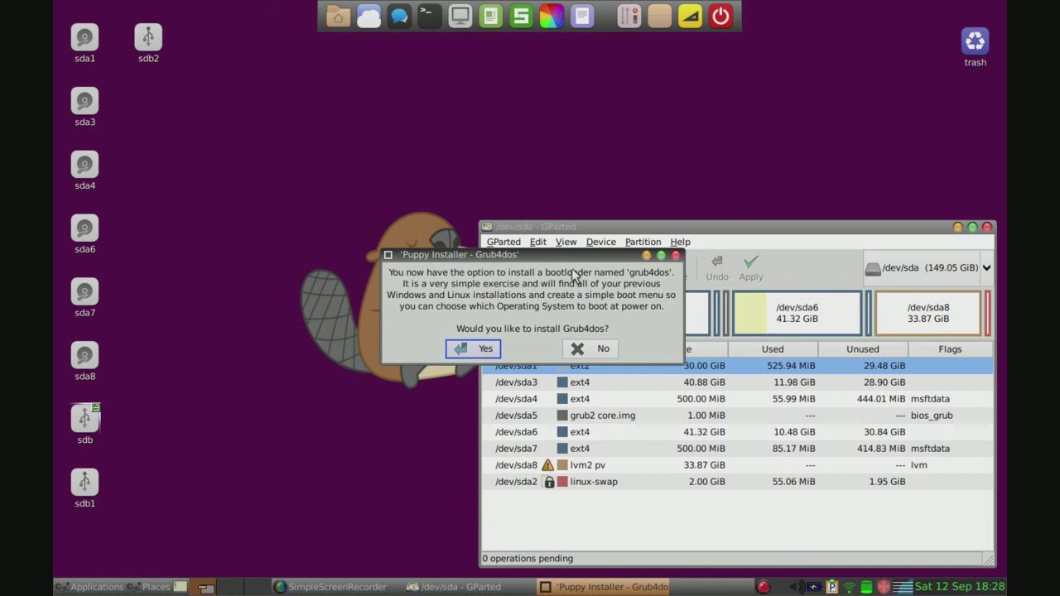
# Step: Decline the Grub4dos bootloader installation and close the NEWGRUBTEXT and GParted windows
pyautogui.click(603, 349)
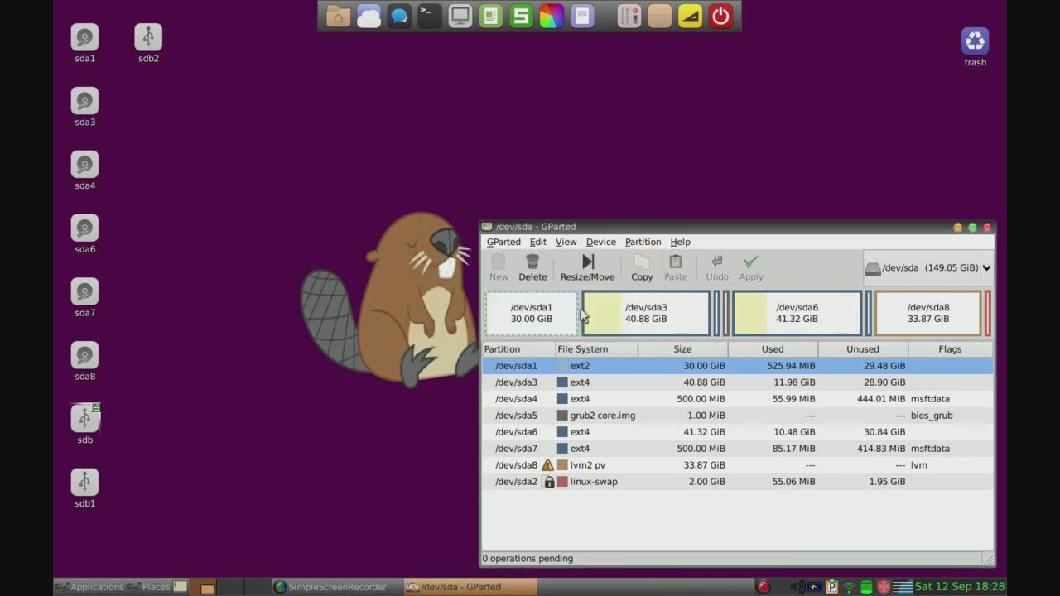
pyautogui.press('Return')
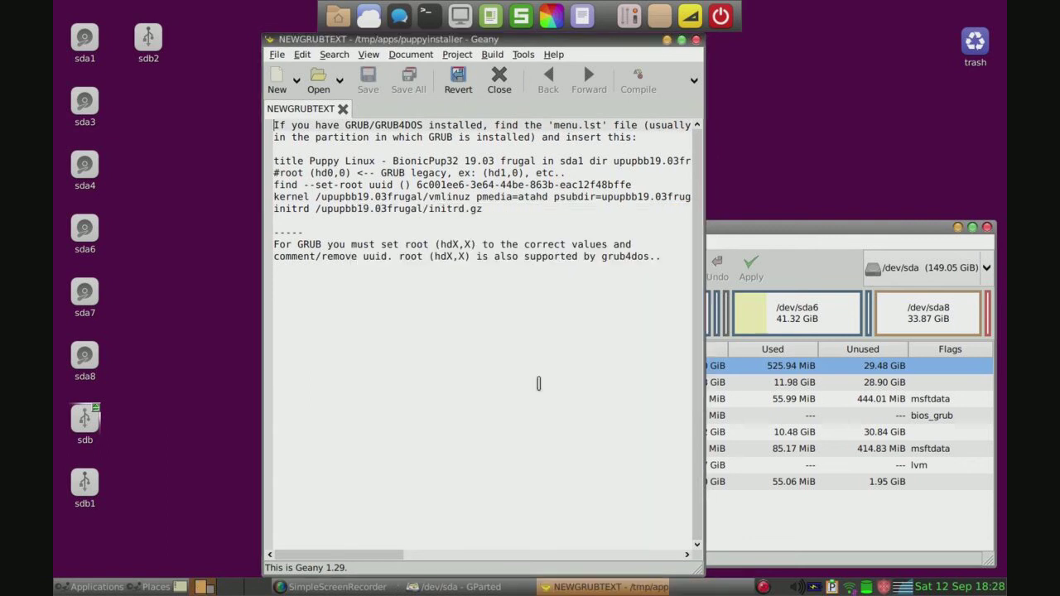
pyautogui.click(556, 340)
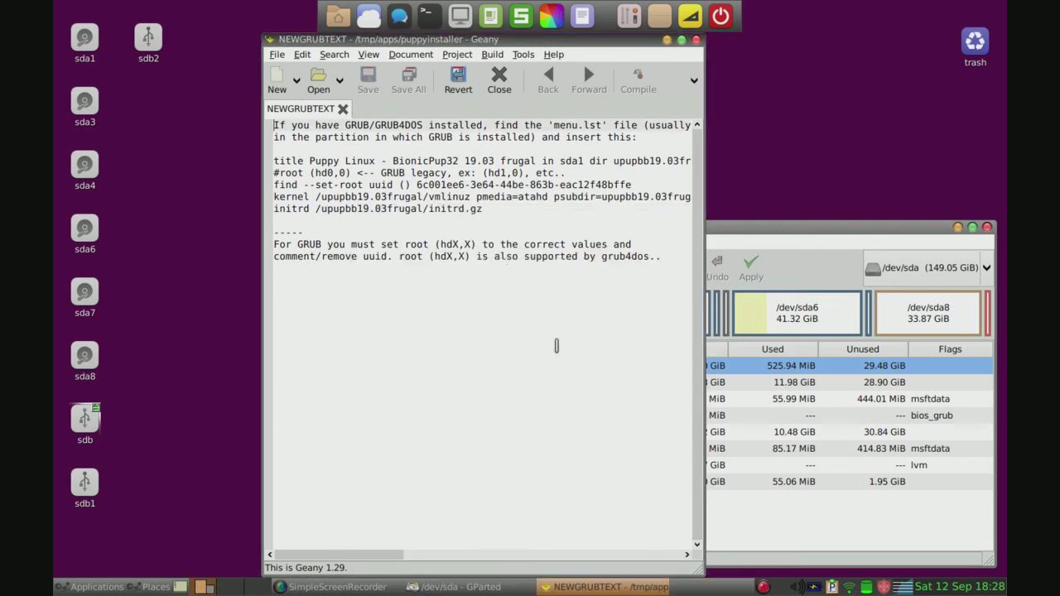
pyautogui.click(695, 39)
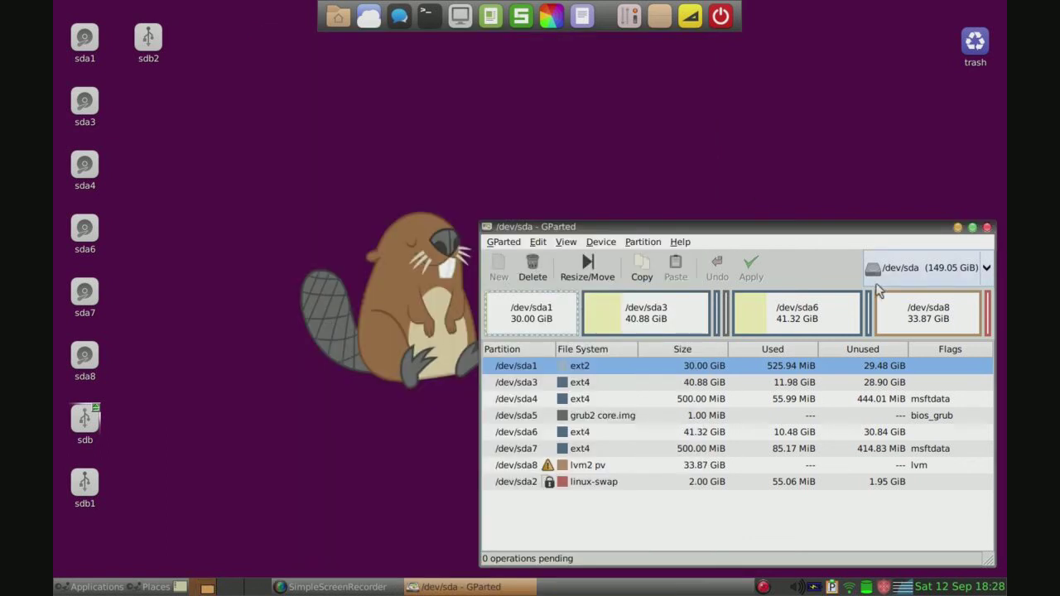
pyautogui.click(986, 227)
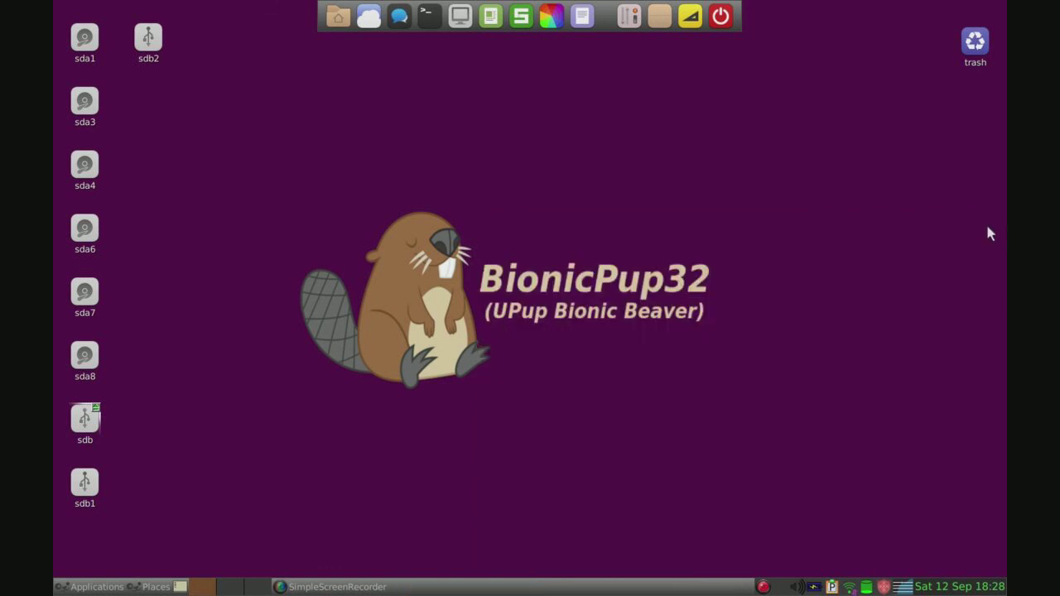